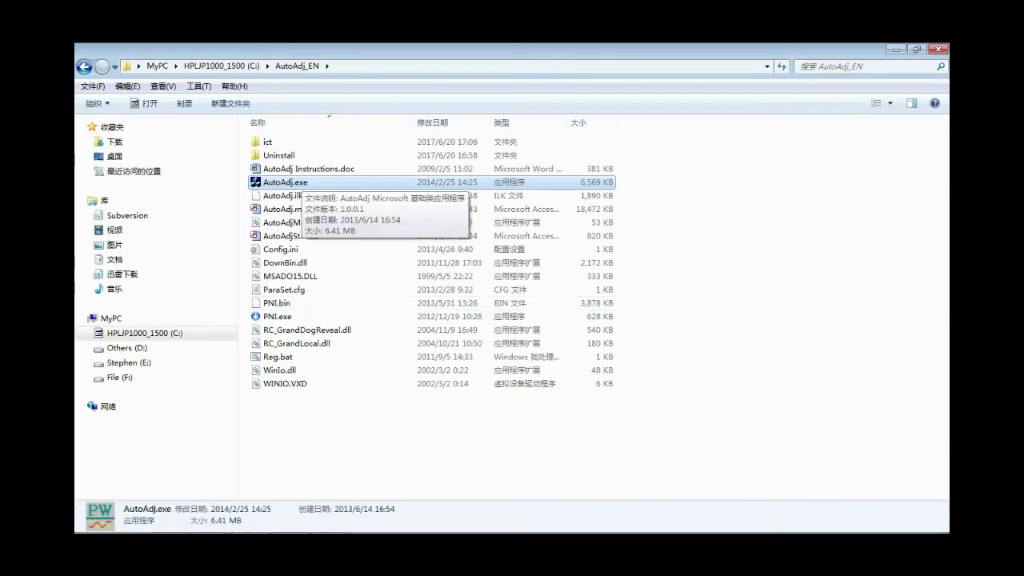
Step: Launch AutoAdj.exe and run Start adjustment for the accuracy factor correction
{"action": "double_click", "coordinate": [255, 182]}
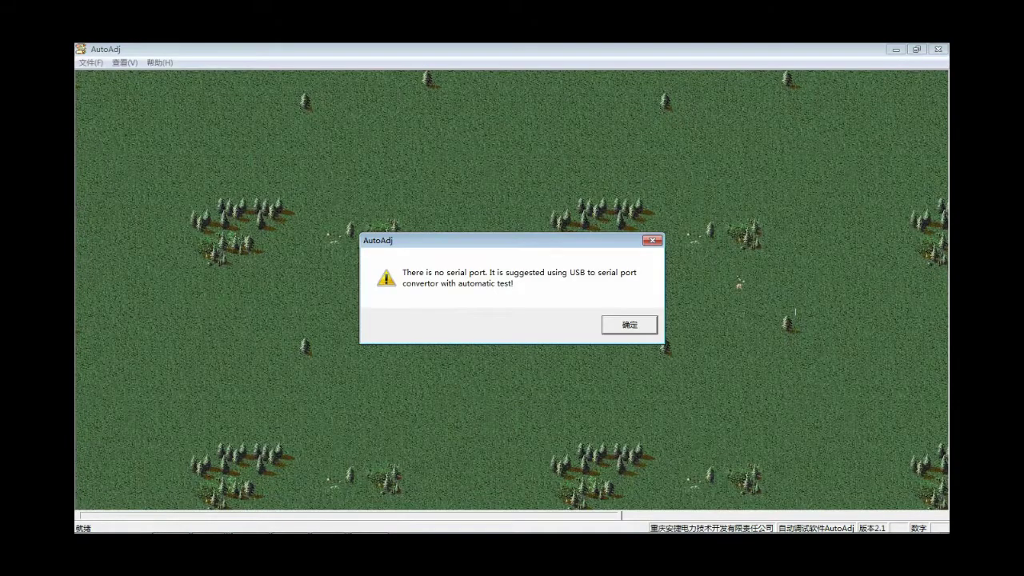
{"action": "key", "text": "Return"}
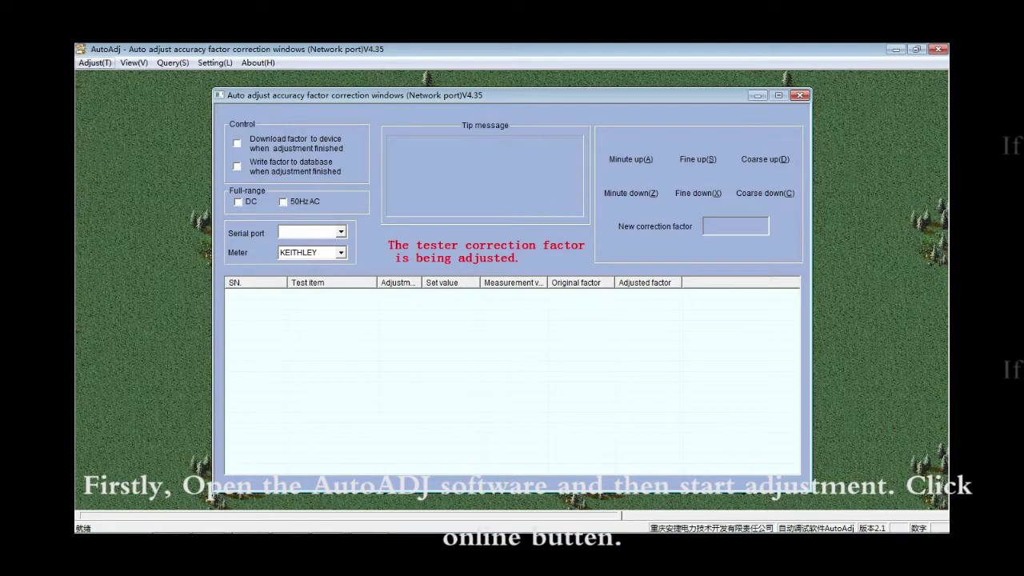
{"action": "left_click", "coordinate": [95, 62]}
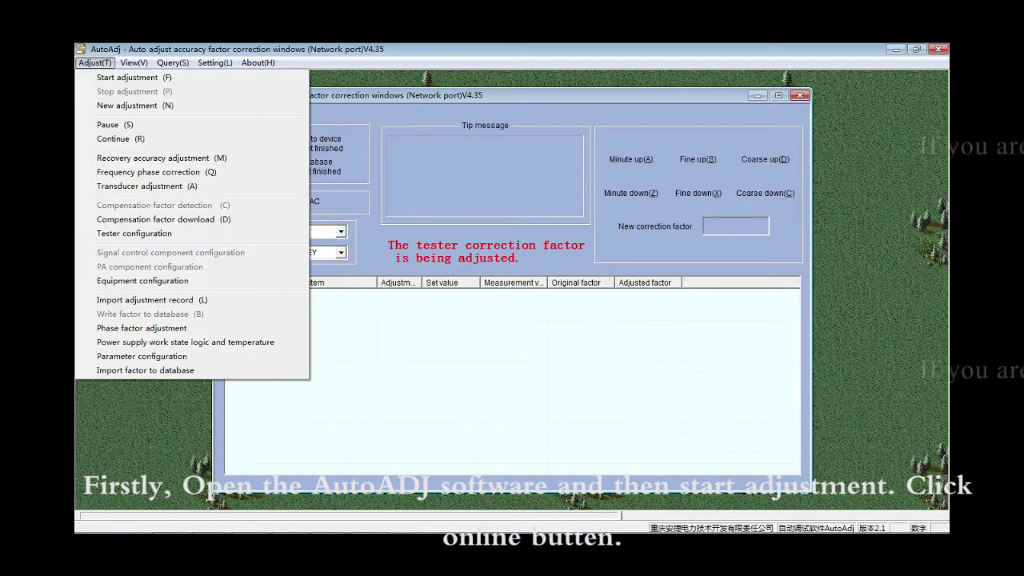
{"action": "key", "text": "Down"}
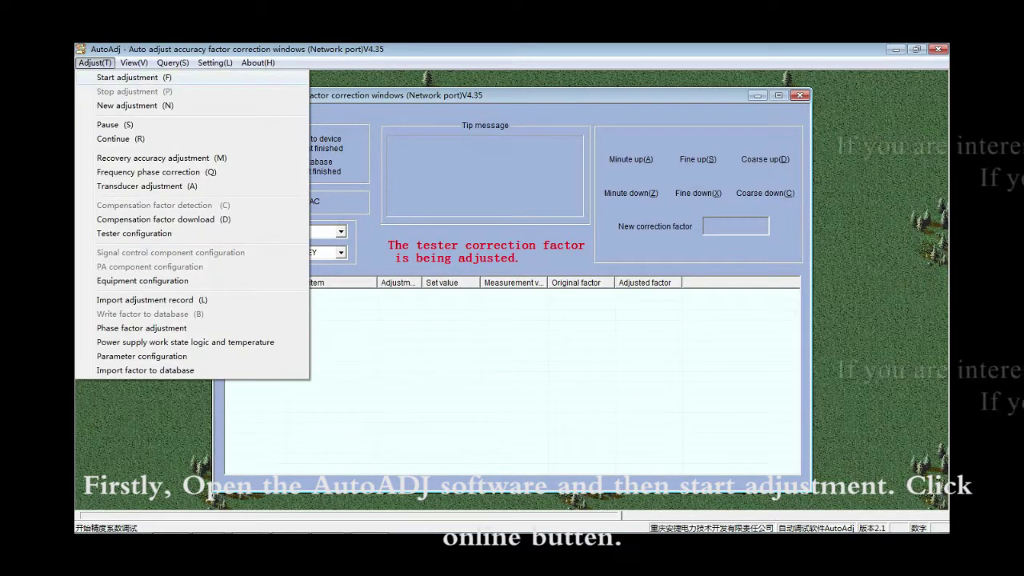
{"action": "key", "text": "Return"}
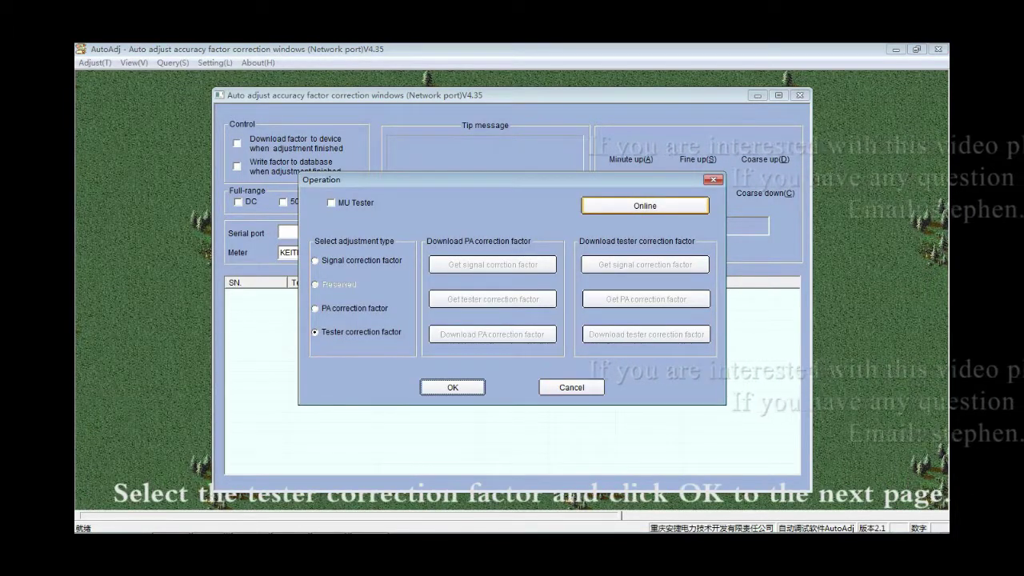
Step: Bring the tester online and proceed with Tester correction factor, Manual adjustment mode and the device's own factors
{"action": "left_click", "coordinate": [645, 206]}
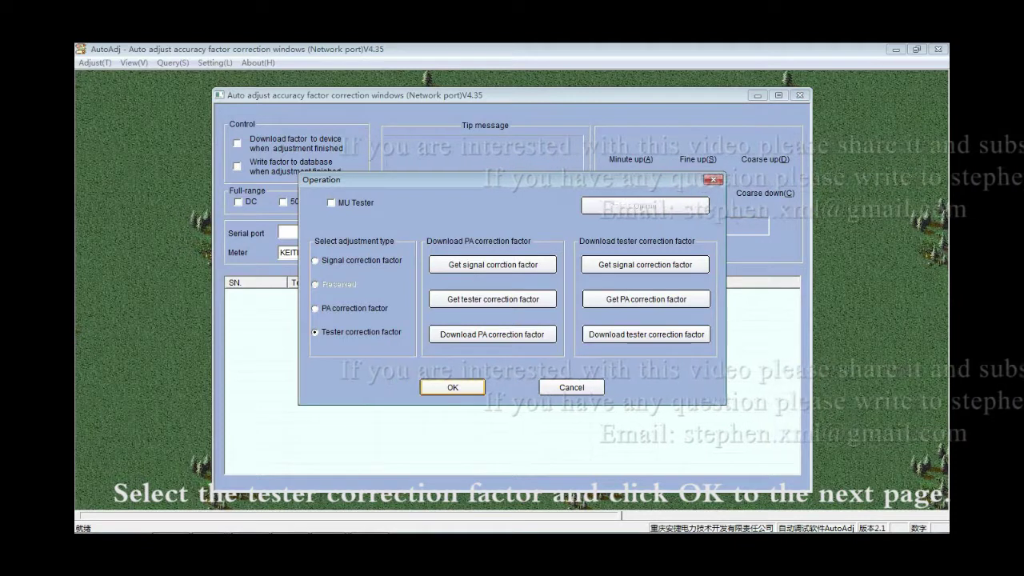
{"action": "left_click", "coordinate": [452, 387]}
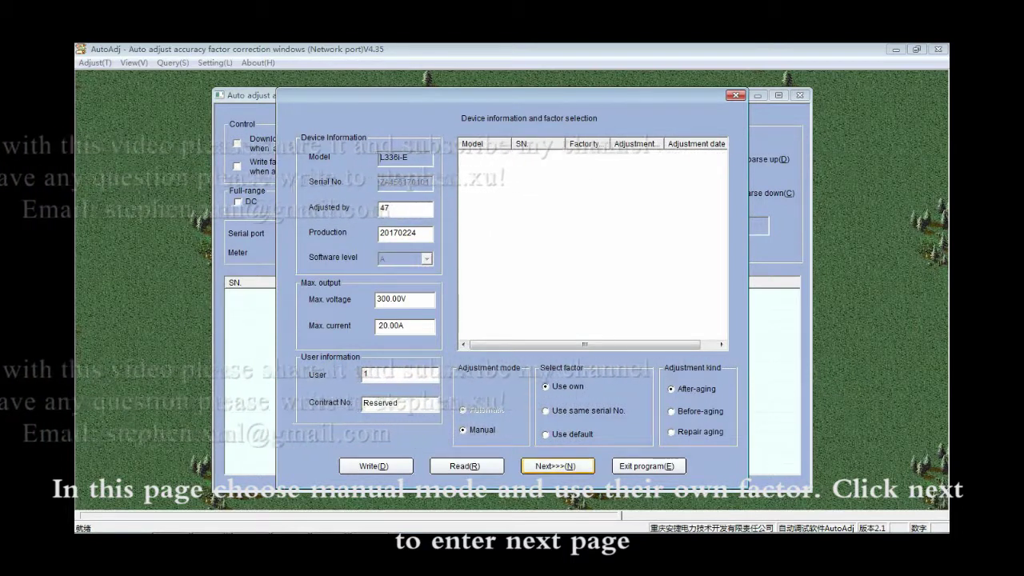
{"action": "left_click", "coordinate": [555, 465]}
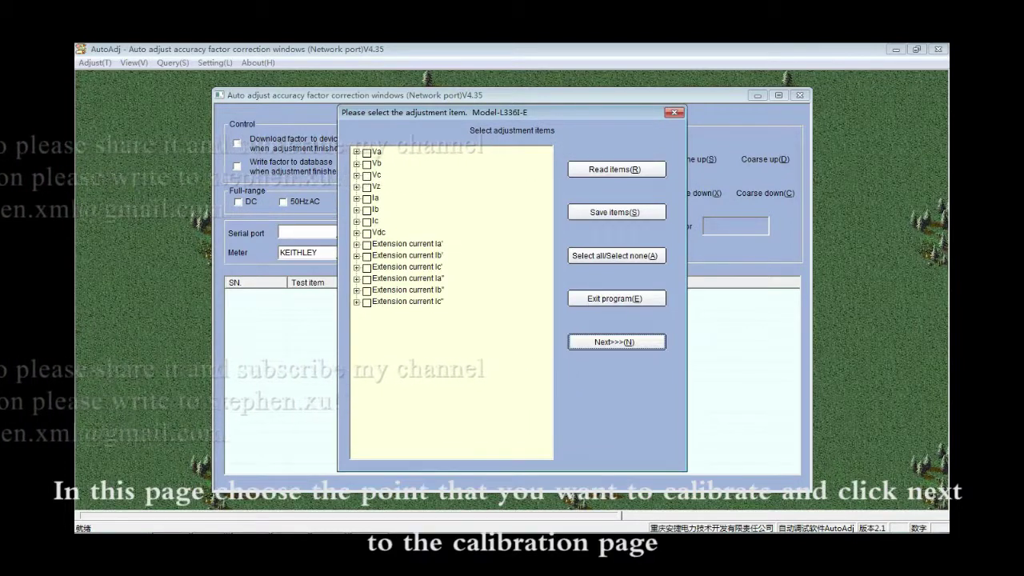
Step: Include Va's low and high level zero-drift, DC and 50Hz voltage items in the adjustment
{"action": "left_click", "coordinate": [357, 152]}
{"action": "left_click", "coordinate": [379, 164]}
{"action": "left_click", "coordinate": [379, 176]}
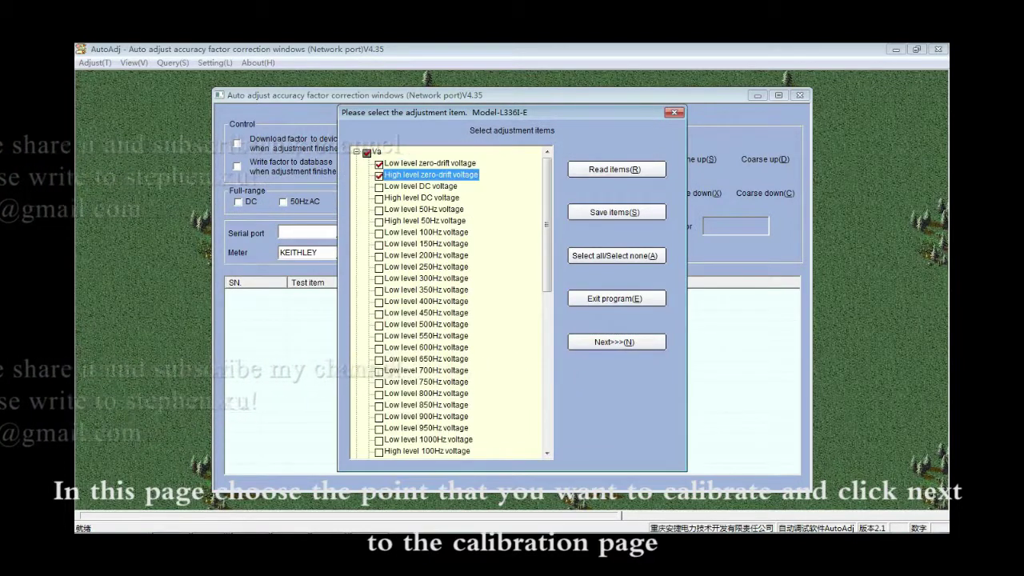
{"action": "left_click", "coordinate": [380, 187]}
{"action": "left_click", "coordinate": [379, 198]}
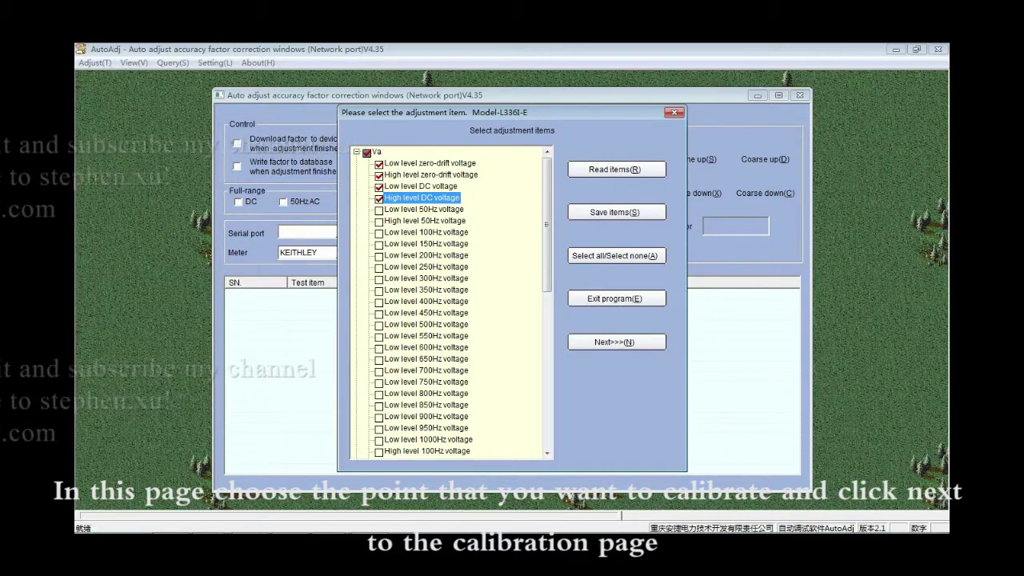
{"action": "left_click", "coordinate": [380, 210]}
{"action": "left_click", "coordinate": [379, 222]}
Step: Add Va's low level and high level 1000Hz voltage items to the adjustment selection
{"action": "scroll", "coordinate": [451, 304], "scroll_direction": "down", "scroll_amount": 4}
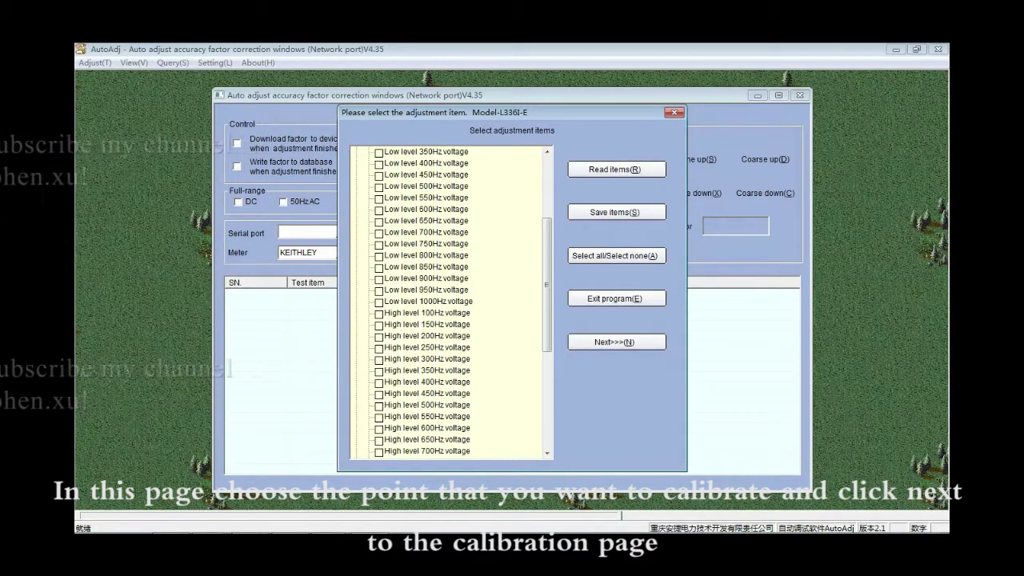
{"action": "scroll", "coordinate": [450, 304], "scroll_direction": "down", "scroll_amount": 1}
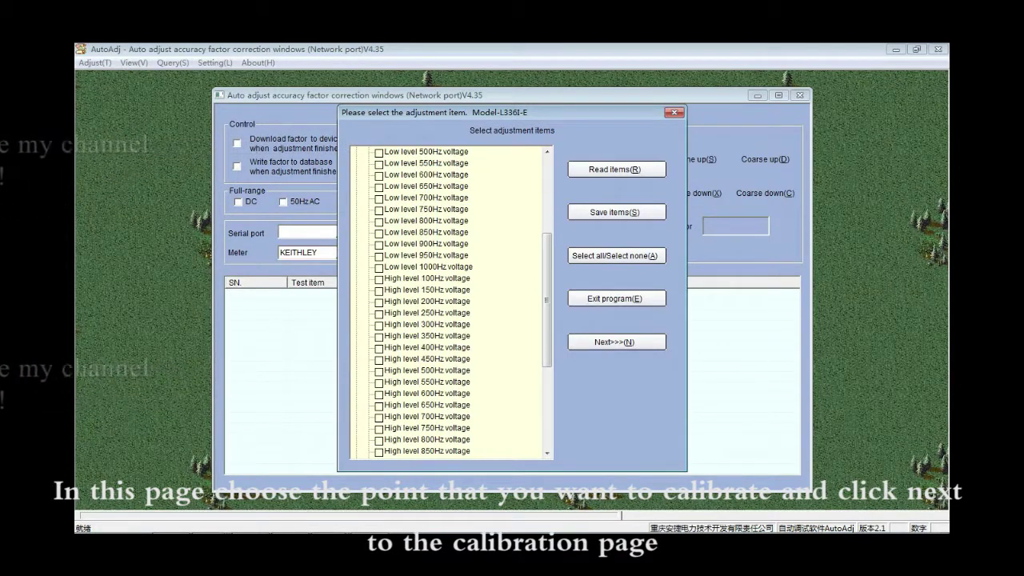
{"action": "left_click", "coordinate": [379, 266]}
{"action": "scroll", "coordinate": [379, 267], "scroll_direction": "down", "scroll_amount": 3}
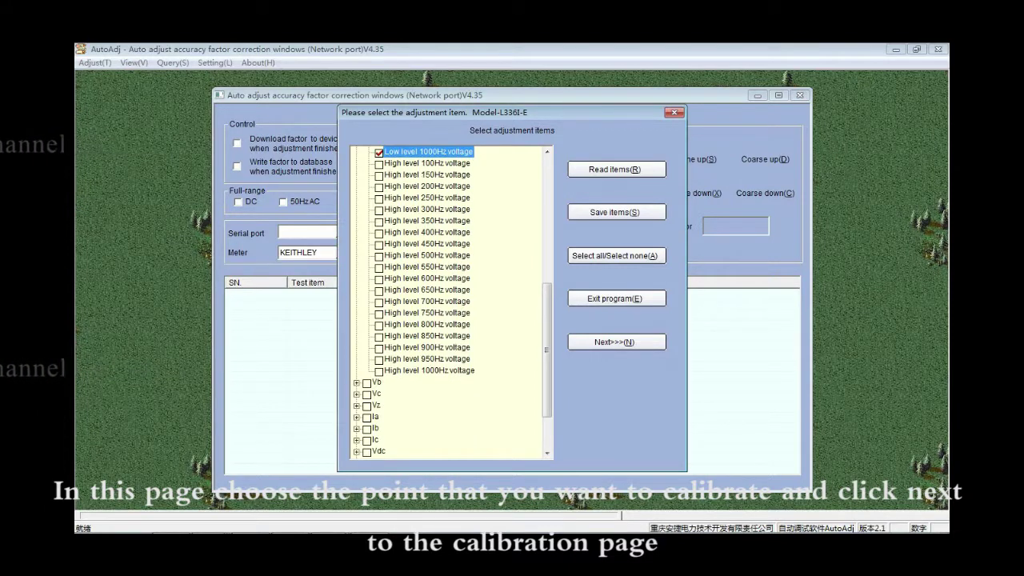
{"action": "left_click", "coordinate": [379, 371]}
{"action": "scroll", "coordinate": [379, 372], "scroll_direction": "up", "scroll_amount": 9}
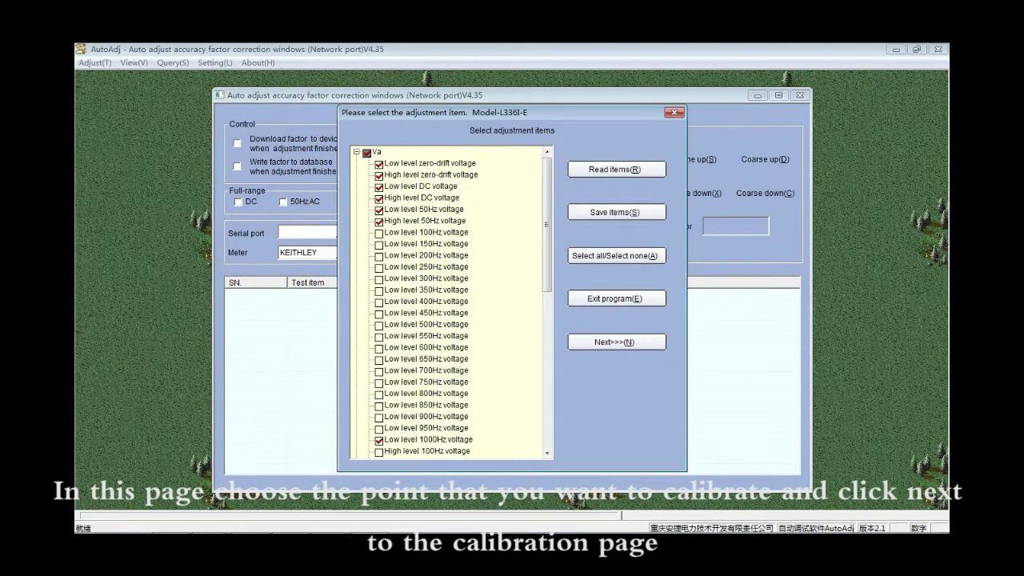
{"action": "left_click", "coordinate": [357, 152]}
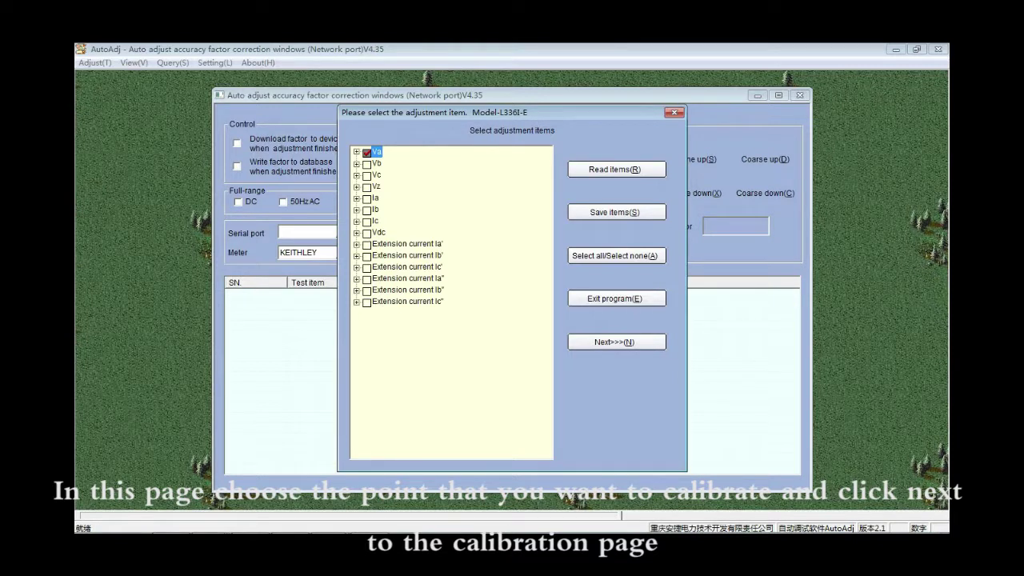
Step: Add all Vdc items and extension currents Ia'', Ib'' and Ic'' to the selection, and proceed to the test item list
{"action": "left_click", "coordinate": [367, 233]}
{"action": "left_click", "coordinate": [357, 234]}
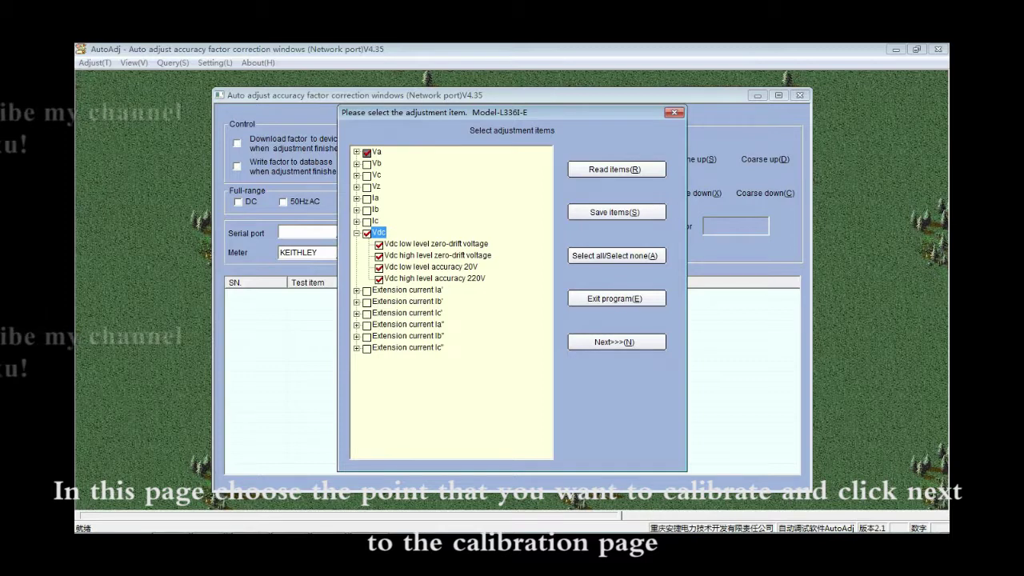
{"action": "key", "text": "Left"}
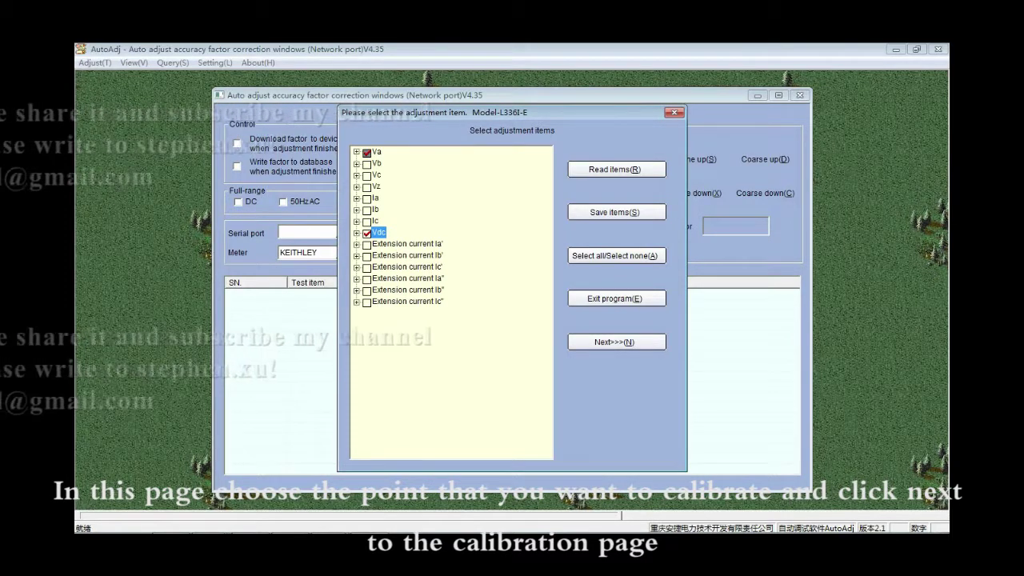
{"action": "left_click", "coordinate": [366, 280]}
{"action": "left_click", "coordinate": [366, 292]}
{"action": "left_click", "coordinate": [367, 302]}
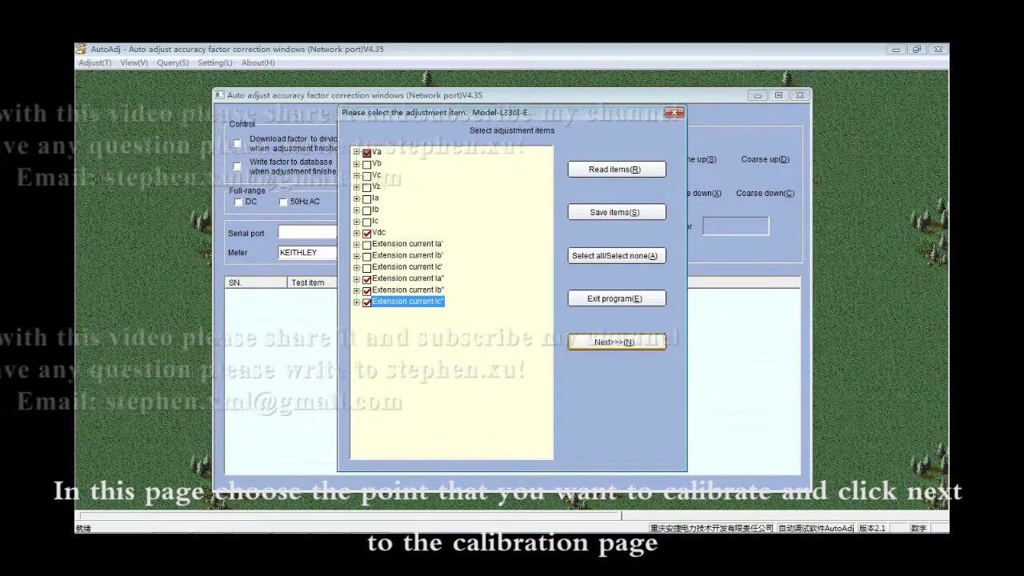
{"action": "key", "text": "Return"}
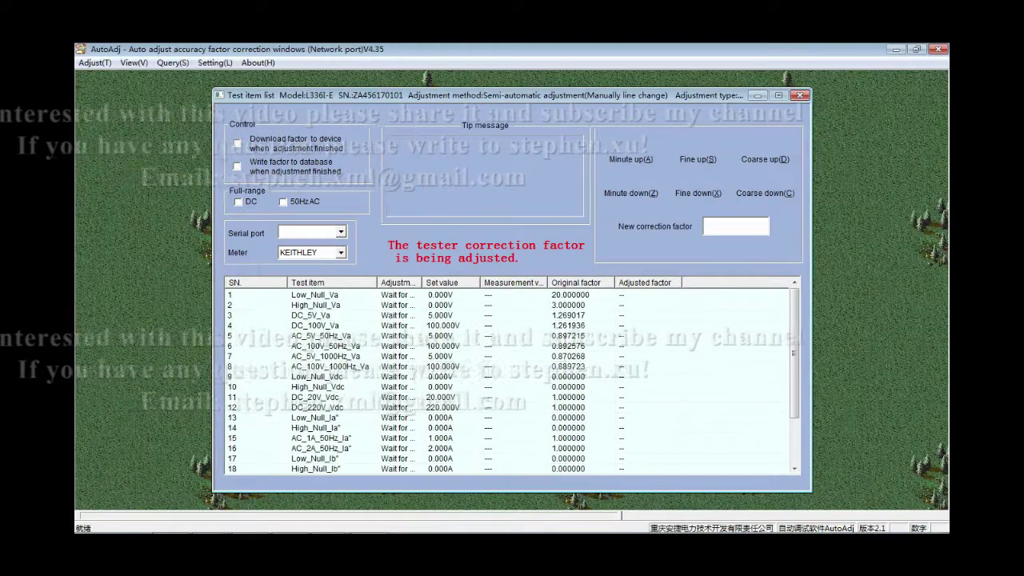
Step: Review the list of selected test items and check the original correction factor of each Va point
{"action": "scroll", "coordinate": [512, 376], "scroll_direction": "down", "scroll_amount": 2}
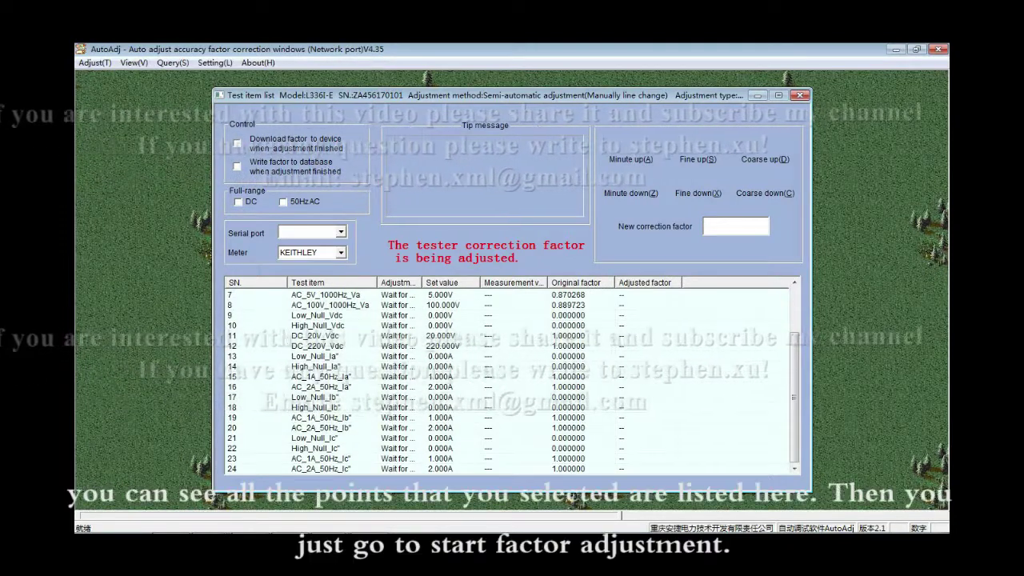
{"action": "scroll", "coordinate": [512, 380], "scroll_direction": "up", "scroll_amount": 1}
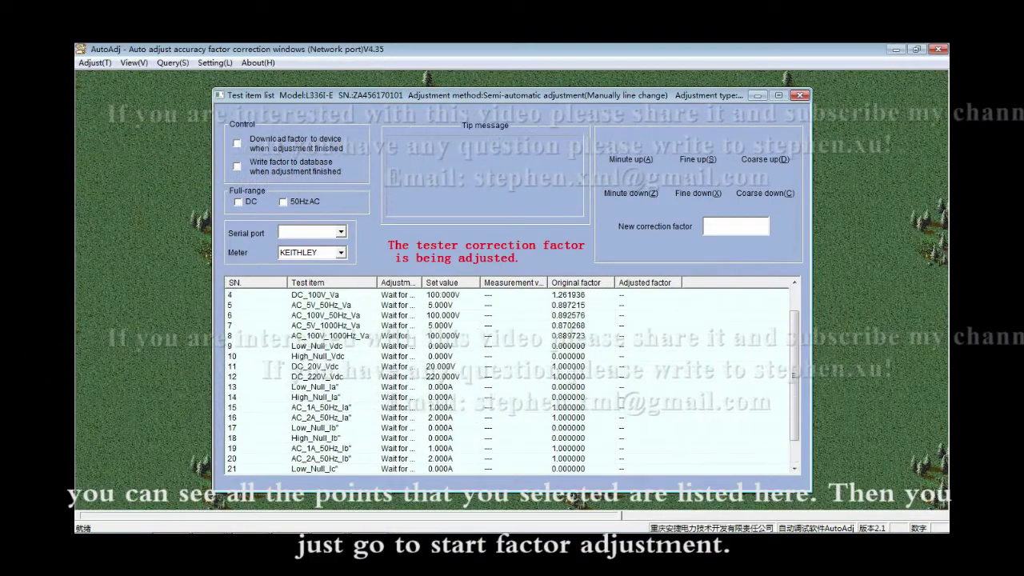
{"action": "scroll", "coordinate": [512, 380], "scroll_direction": "up", "scroll_amount": 1}
{"action": "left_click", "coordinate": [315, 296]}
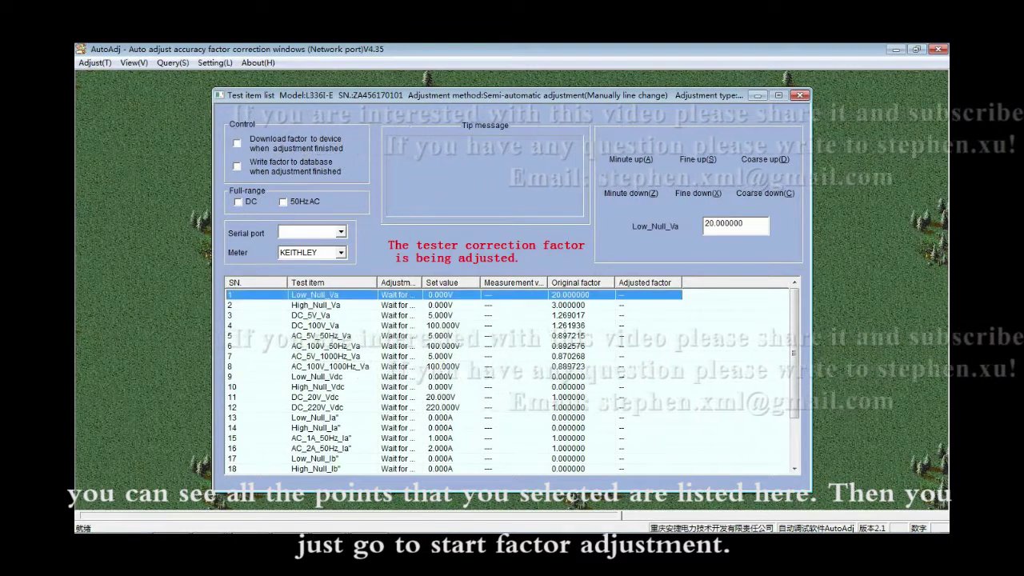
{"action": "left_click", "coordinate": [315, 305]}
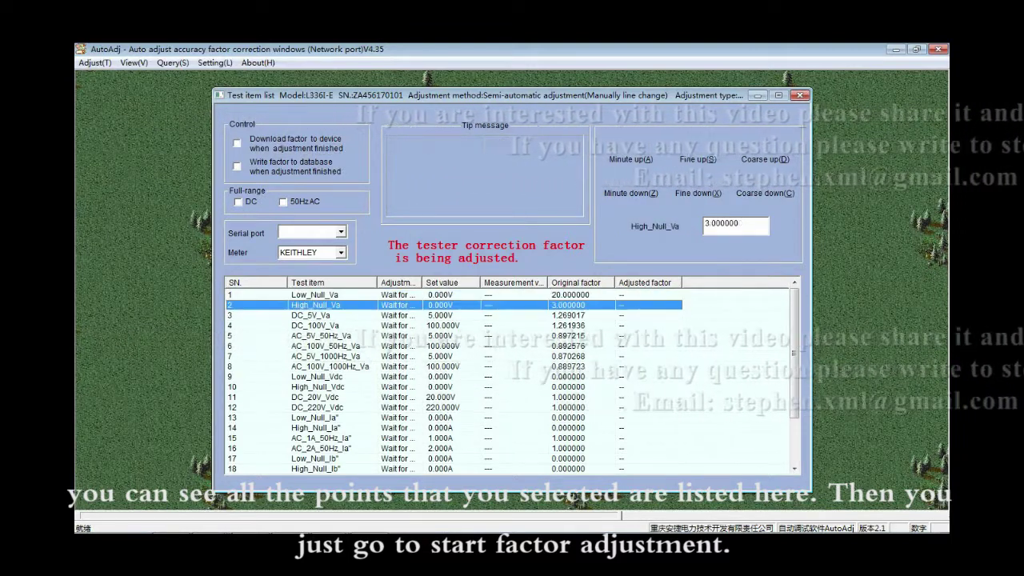
{"action": "left_click", "coordinate": [315, 316]}
{"action": "left_click", "coordinate": [315, 326]}
{"action": "left_click", "coordinate": [315, 336]}
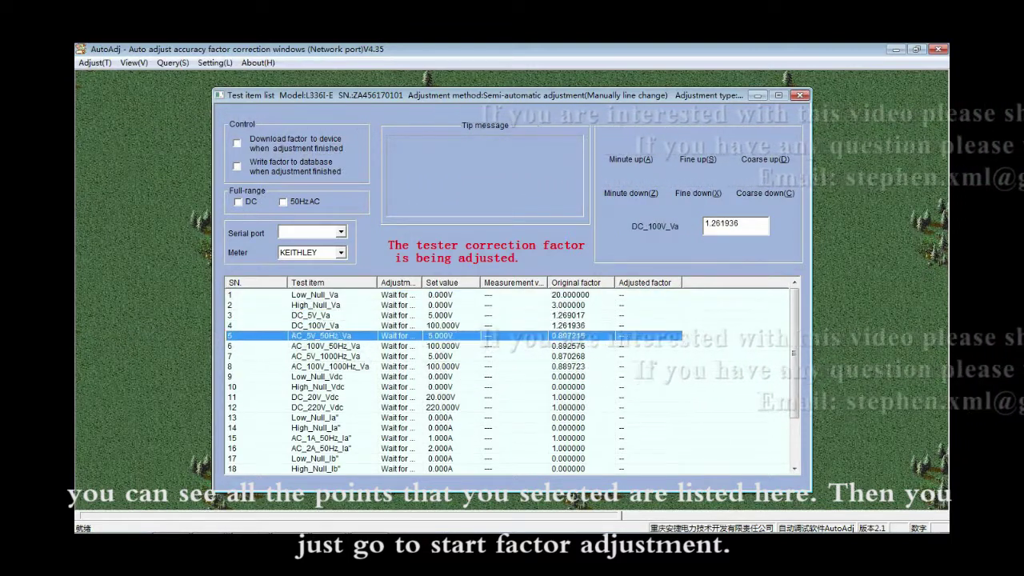
{"action": "left_click", "coordinate": [324, 346]}
{"action": "left_click", "coordinate": [324, 356]}
{"action": "left_click", "coordinate": [324, 366]}
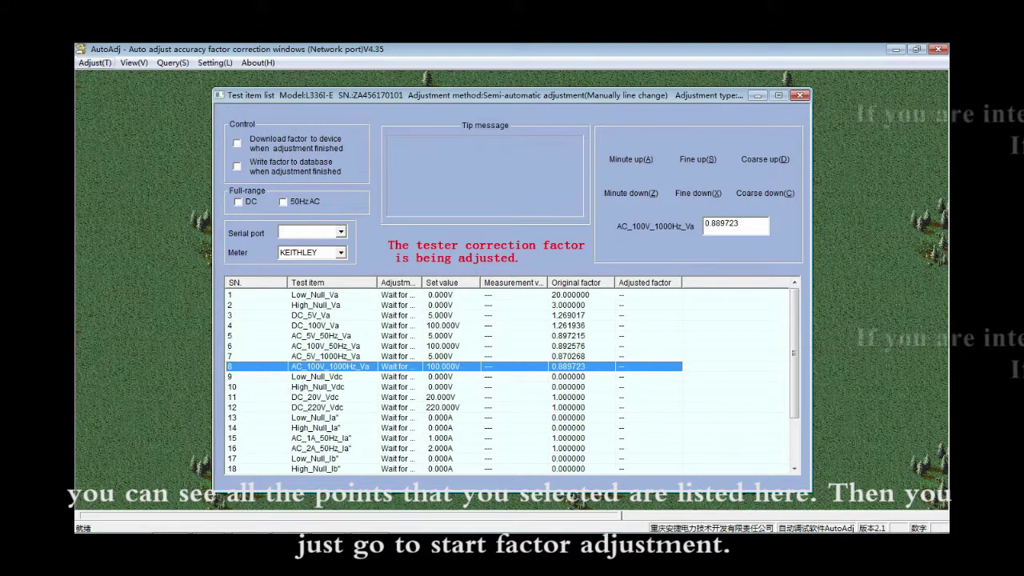
Step: Start the factor adjustment and output the AC_5V_50Hz_Va point for checking with the meter
{"action": "key", "text": "alt+t"}
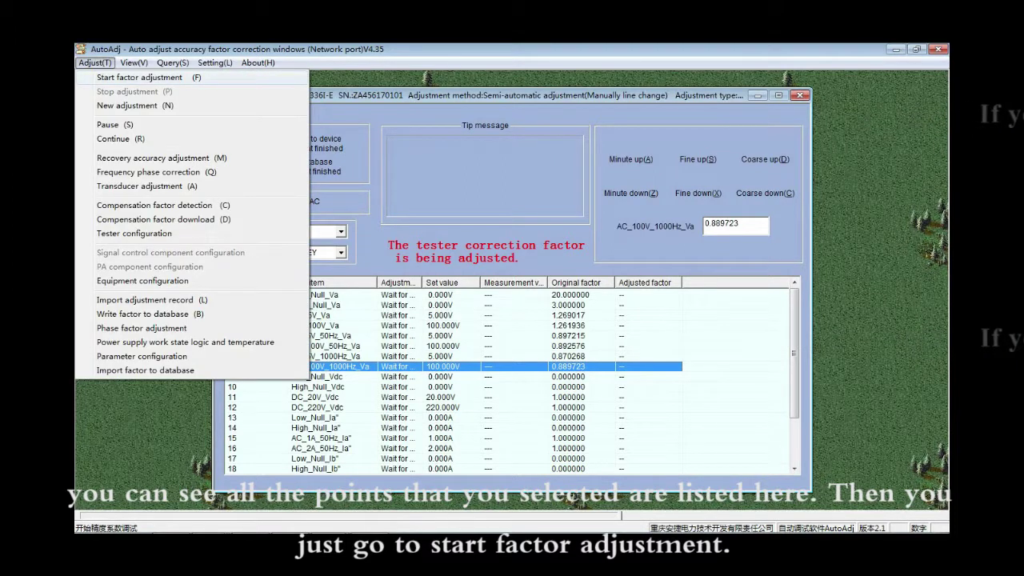
{"action": "key", "text": "Return"}
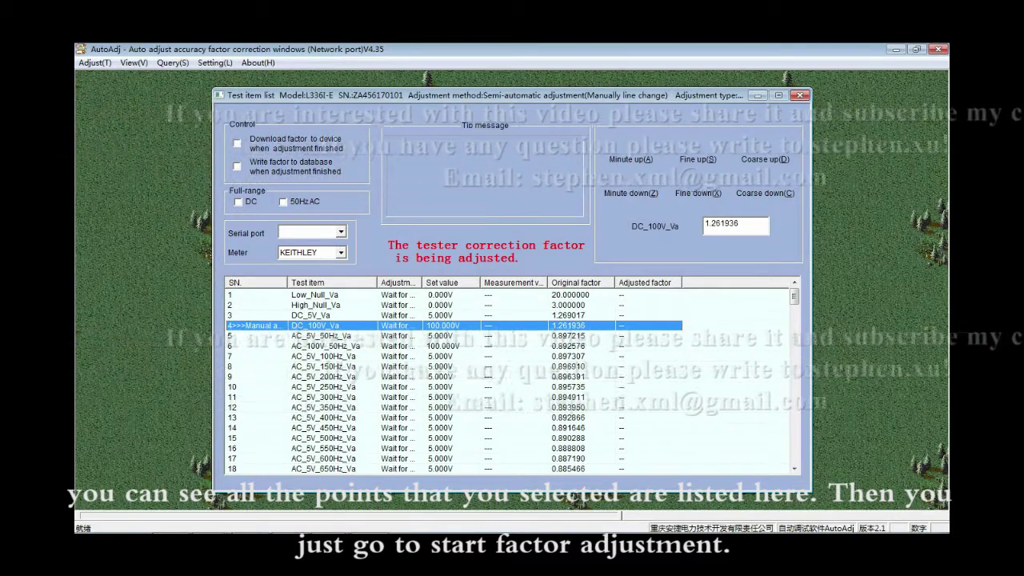
{"action": "left_click", "coordinate": [321, 336]}
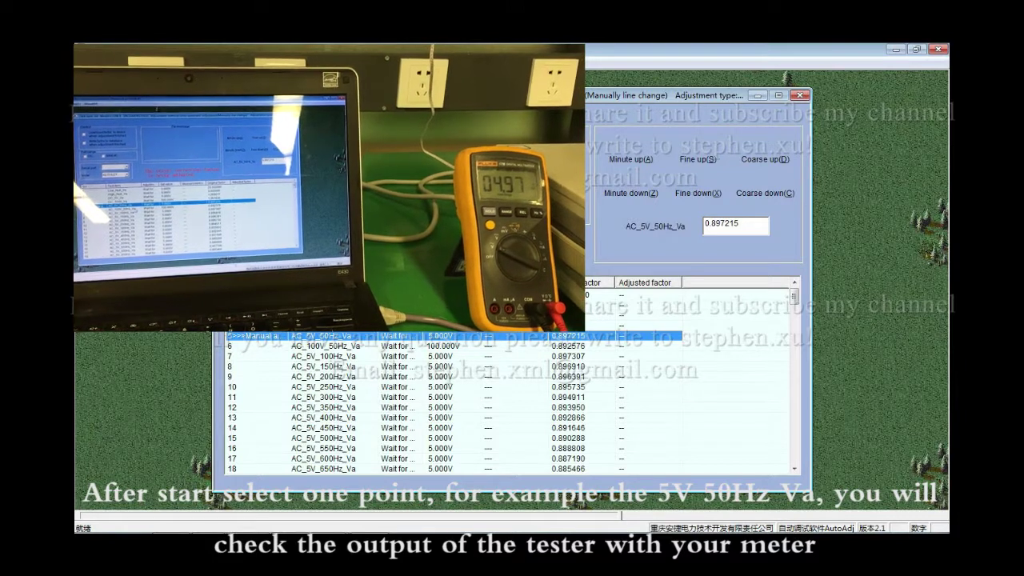
Step: Adjust the AC_100V_50Hz_Va correction factor to 0.892487 in minute and coarse increments, and stop the adjustment
{"action": "left_click", "coordinate": [326, 346]}
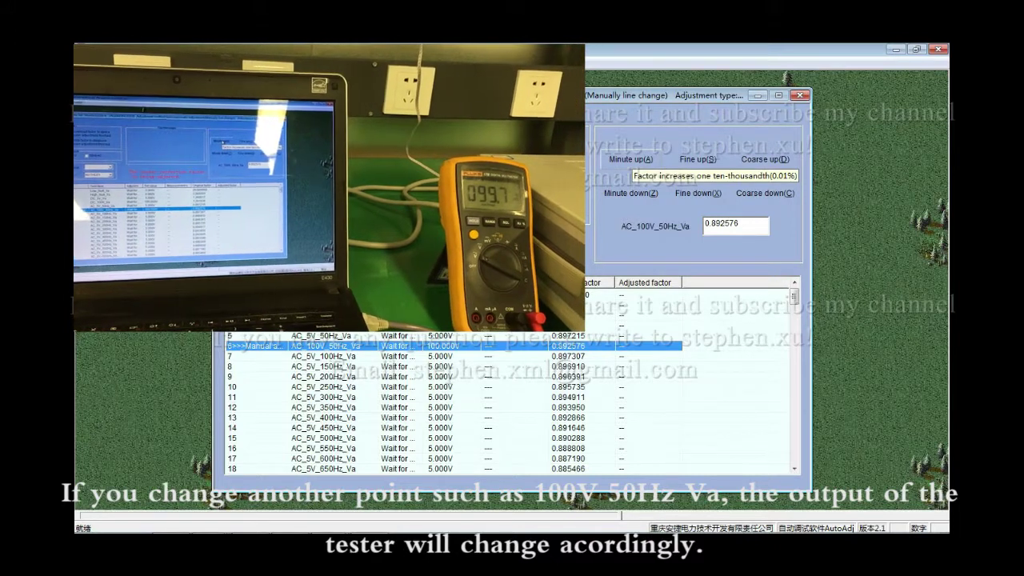
{"action": "left_click", "coordinate": [629, 160]}
{"action": "left_click", "coordinate": [629, 160]}
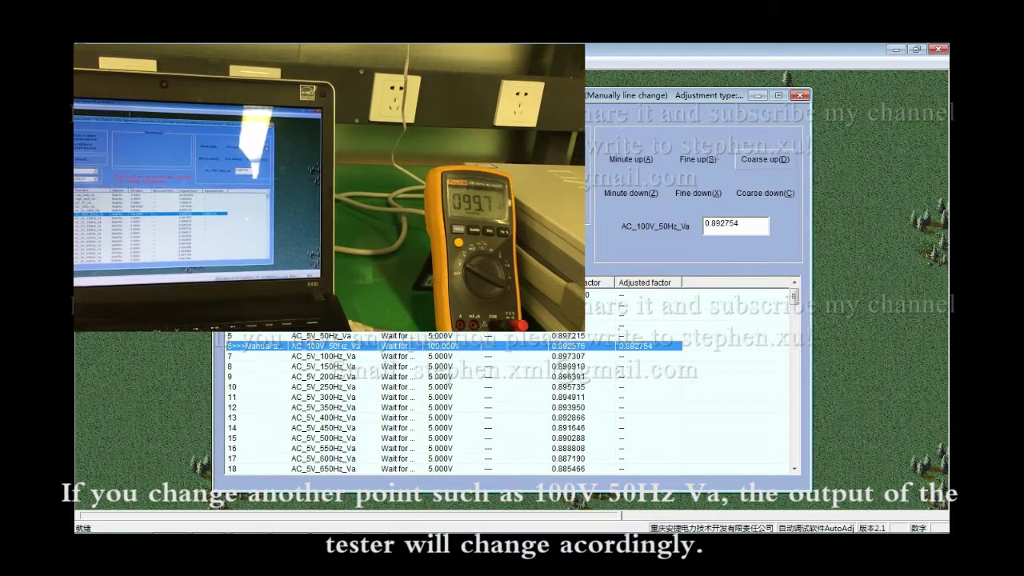
{"action": "left_click", "coordinate": [778, 160]}
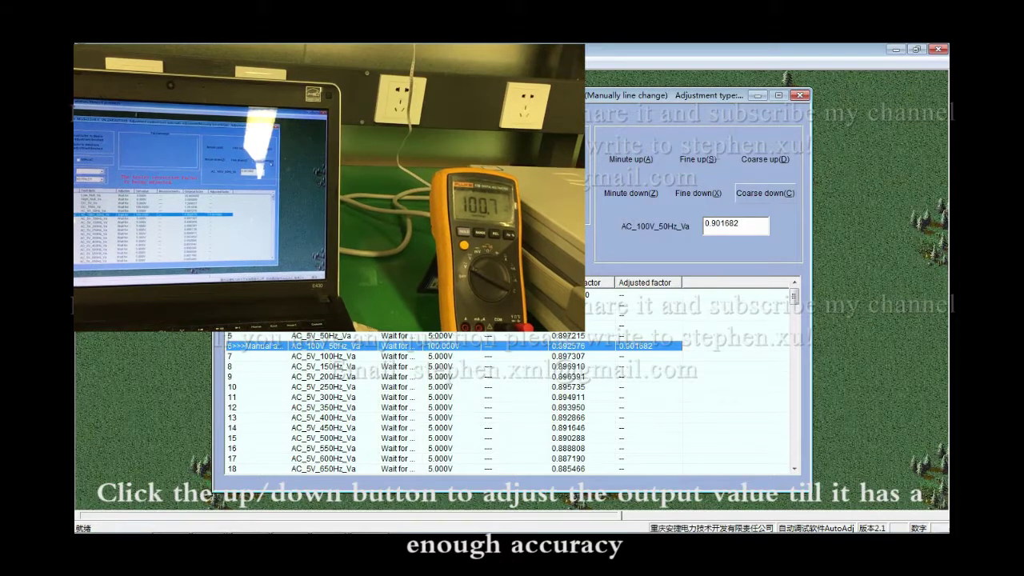
{"action": "left_click", "coordinate": [765, 193]}
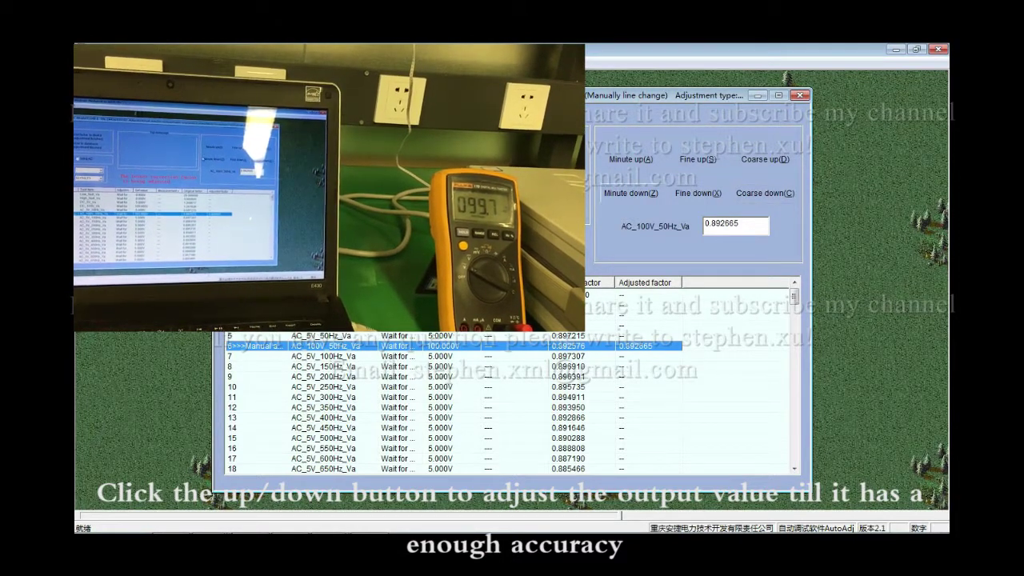
{"action": "left_click", "coordinate": [631, 193]}
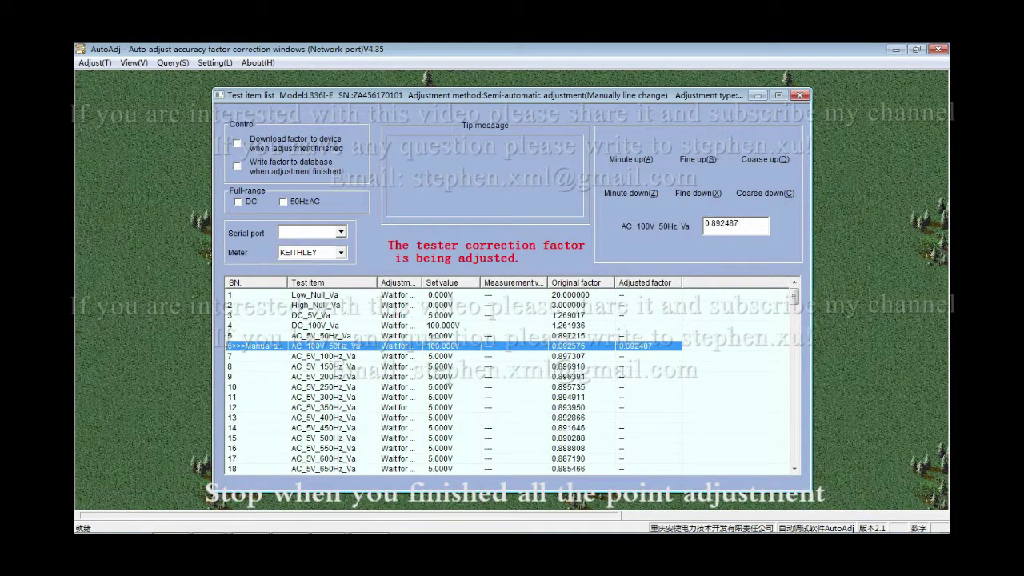
{"action": "key", "text": "alt+t"}
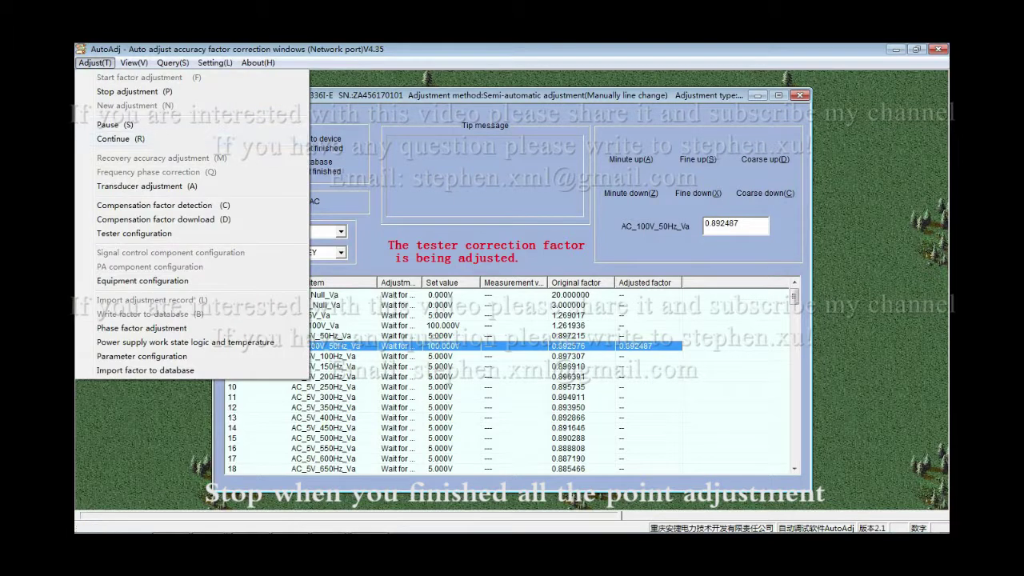
{"action": "key", "text": "Return"}
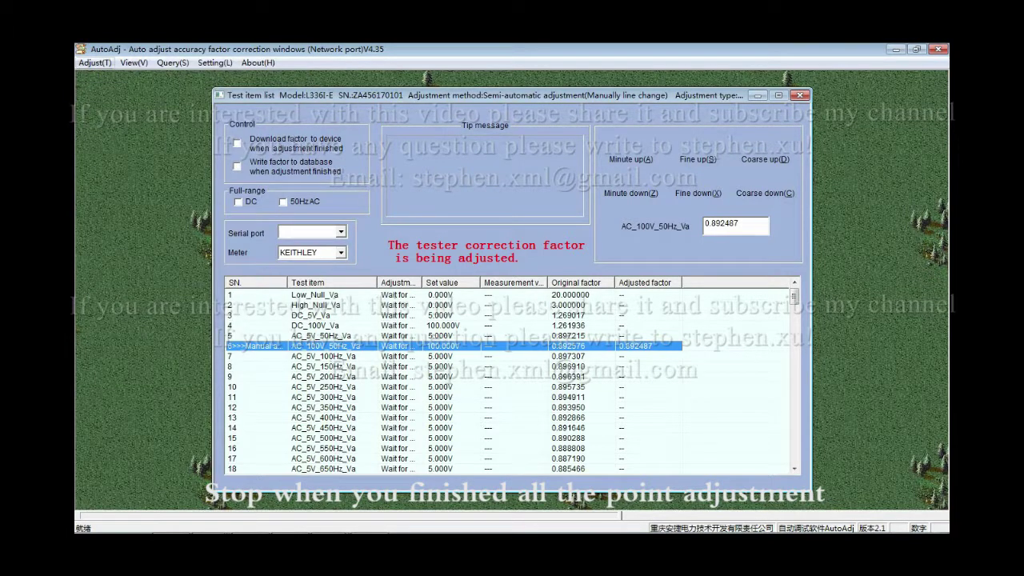
Step: Continue the tester's correction factor adjustment
{"action": "key", "text": "alt+t"}
{"action": "key", "text": "Down"}
{"action": "key", "text": "Down"}
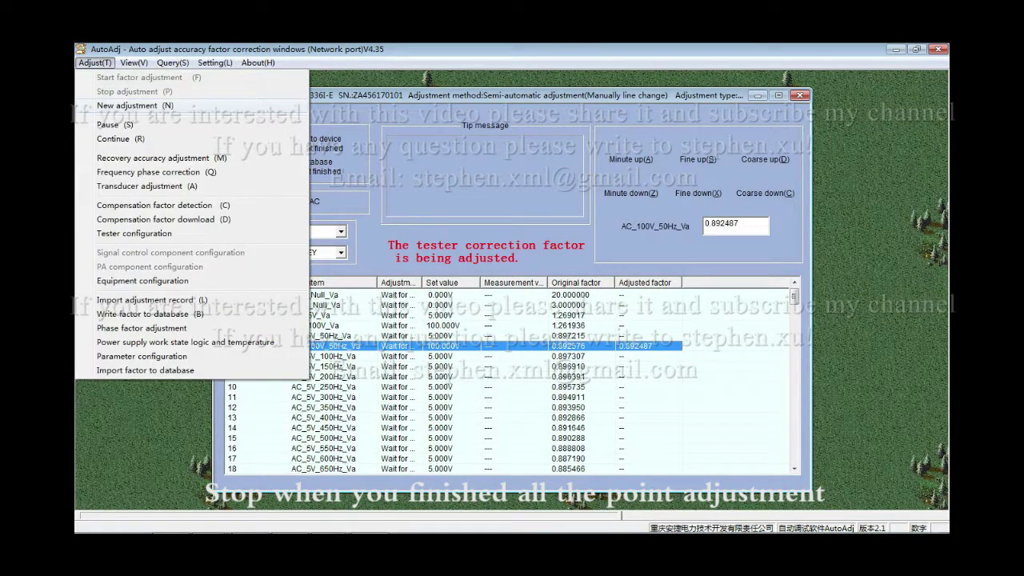
{"action": "key", "text": "Down"}
{"action": "key", "text": "Down"}
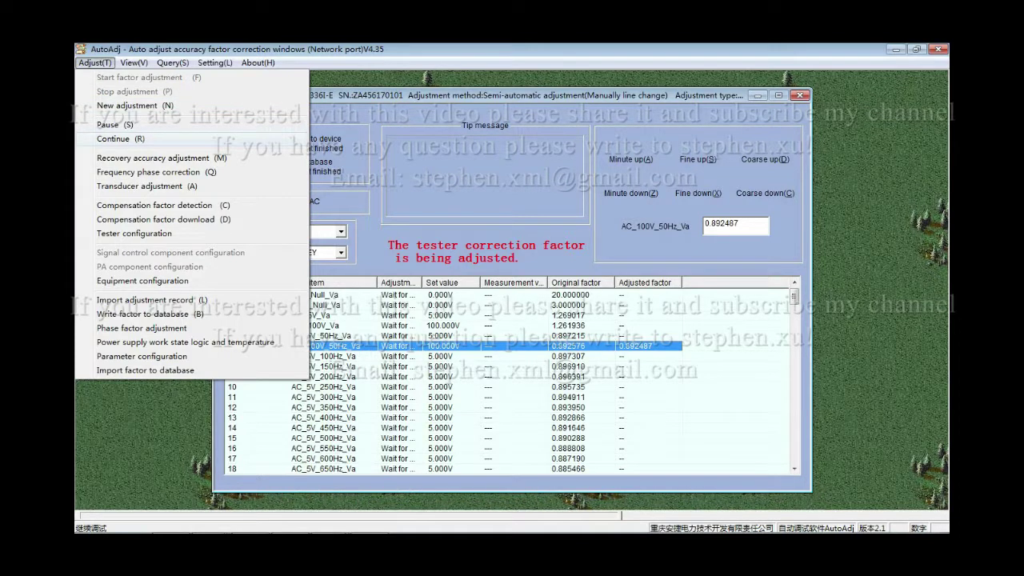
{"action": "key", "text": "Return"}
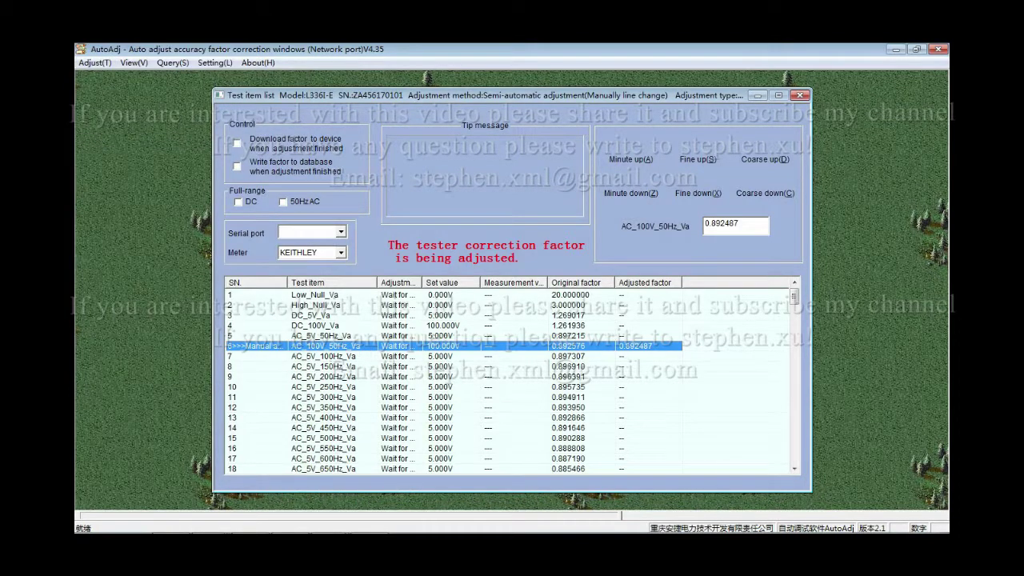
Step: Start importing an adjustment record from an AutoAdj database file (*.mdb) in the AutoAdj_EN folder
{"action": "key", "text": "alt+t"}
{"action": "key", "text": "Down"}
{"action": "key", "text": "Down"}
{"action": "key", "text": "Down"}
{"action": "key", "text": "Down"}
{"action": "key", "text": "Down"}
{"action": "key", "text": "Down"}
{"action": "key", "text": "Down"}
{"action": "key", "text": "Down"}
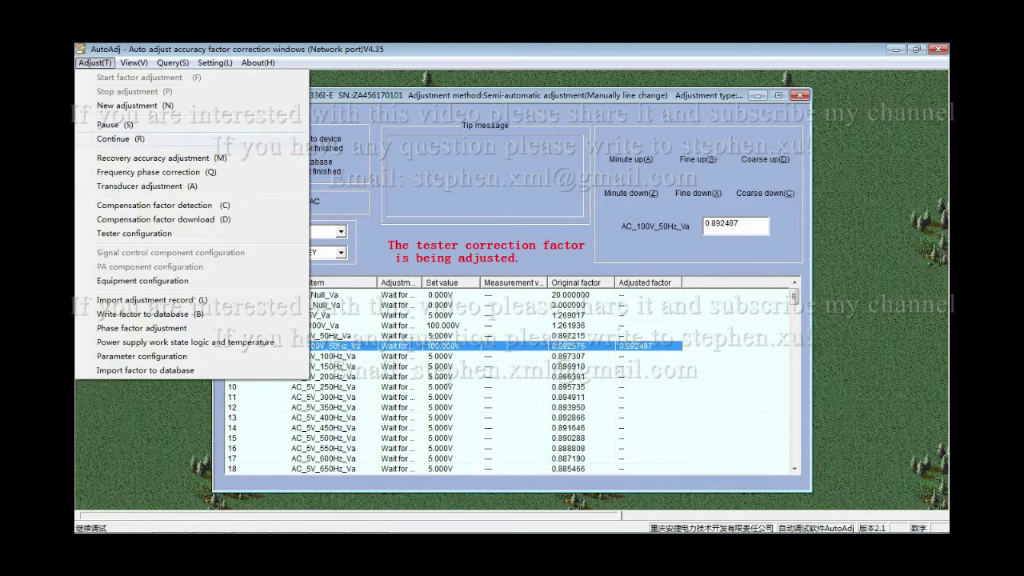
{"action": "key", "text": "Up"}
{"action": "key", "text": "Up"}
{"action": "key", "text": "Up"}
{"action": "key", "text": "Up"}
{"action": "key", "text": "Up"}
{"action": "key", "text": "Up"}
{"action": "key", "text": "Up"}
{"action": "key", "text": "Up"}
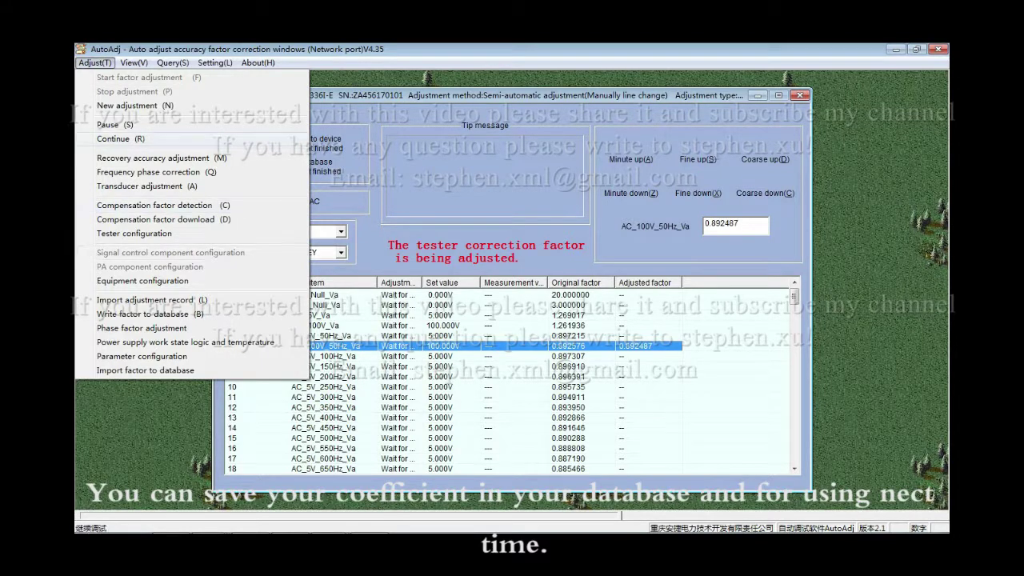
{"action": "key", "text": "Down"}
{"action": "key", "text": "Down"}
{"action": "key", "text": "Down"}
{"action": "key", "text": "Down"}
{"action": "key", "text": "Down"}
{"action": "key", "text": "Down"}
{"action": "key", "text": "Down"}
{"action": "key", "text": "Down"}
{"action": "key", "text": "Down"}
{"action": "key", "text": "Down"}
{"action": "key", "text": "Down"}
{"action": "key", "text": "Down"}
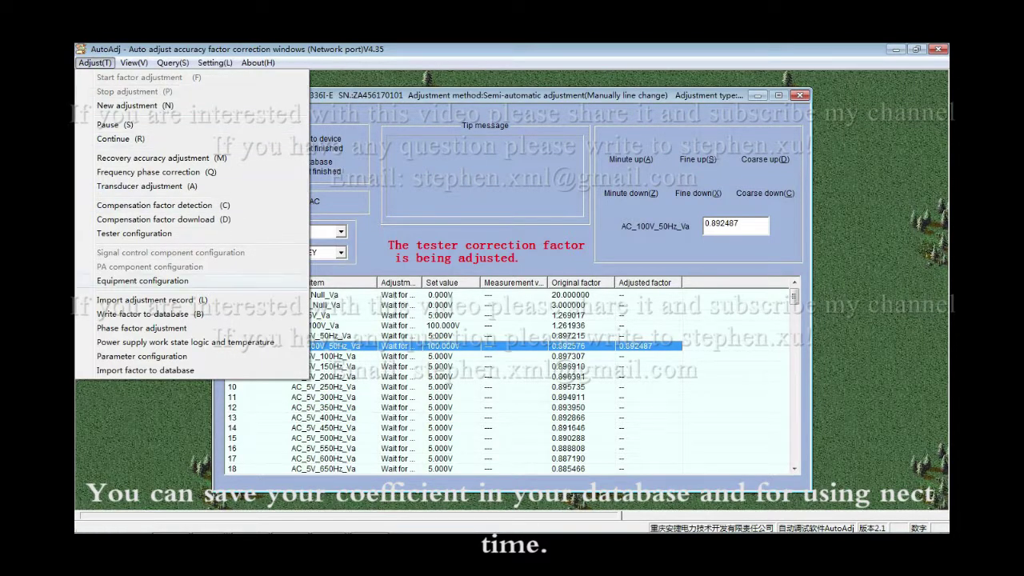
{"action": "key", "text": "Down"}
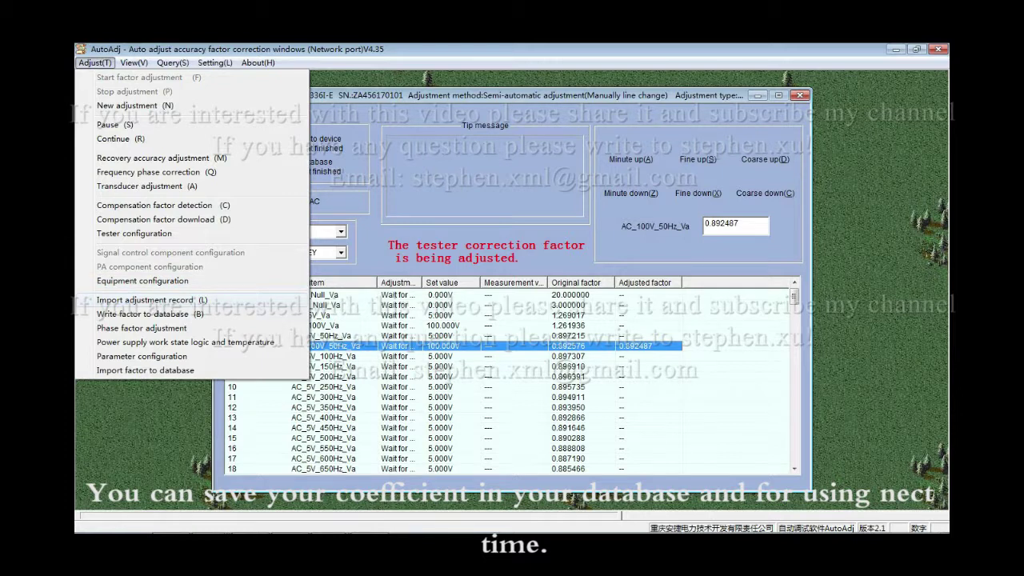
{"action": "left_click", "coordinate": [152, 300]}
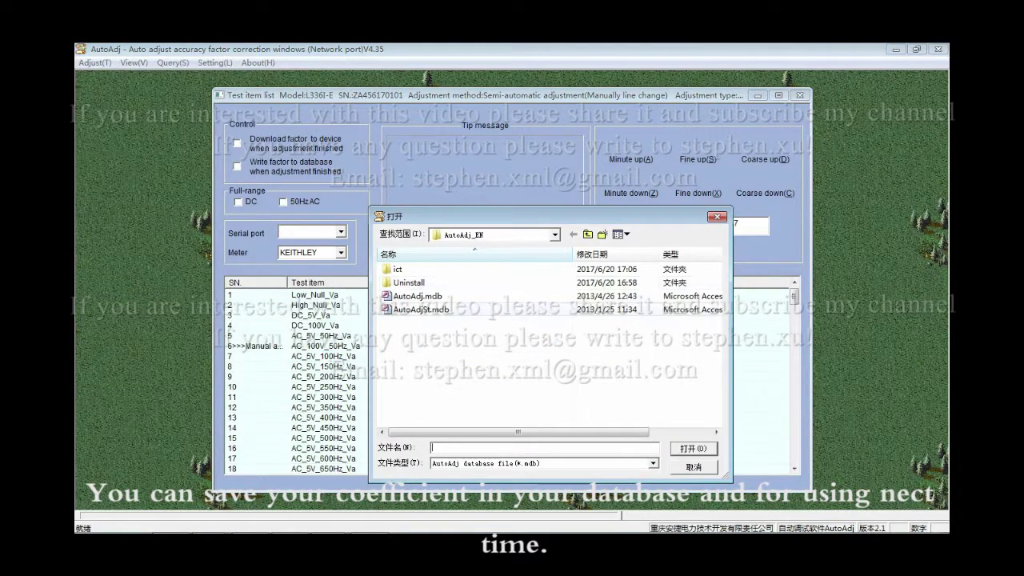